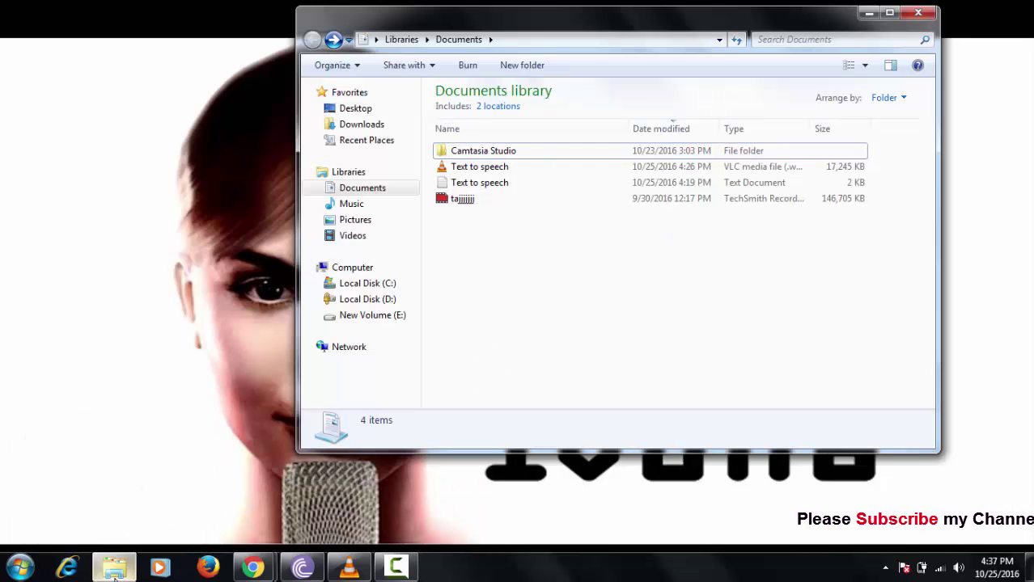
- Browse Downloads to the American English Sally folder inside IVONA Text to Speech with crack > IVONA Voices 2 > voice
left_click(114, 566)
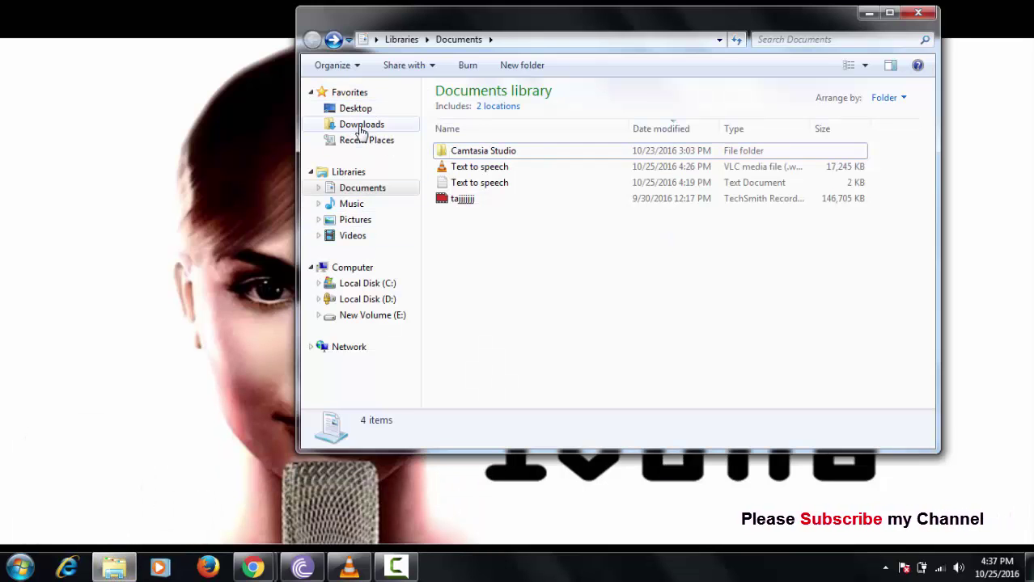
left_click(361, 128)
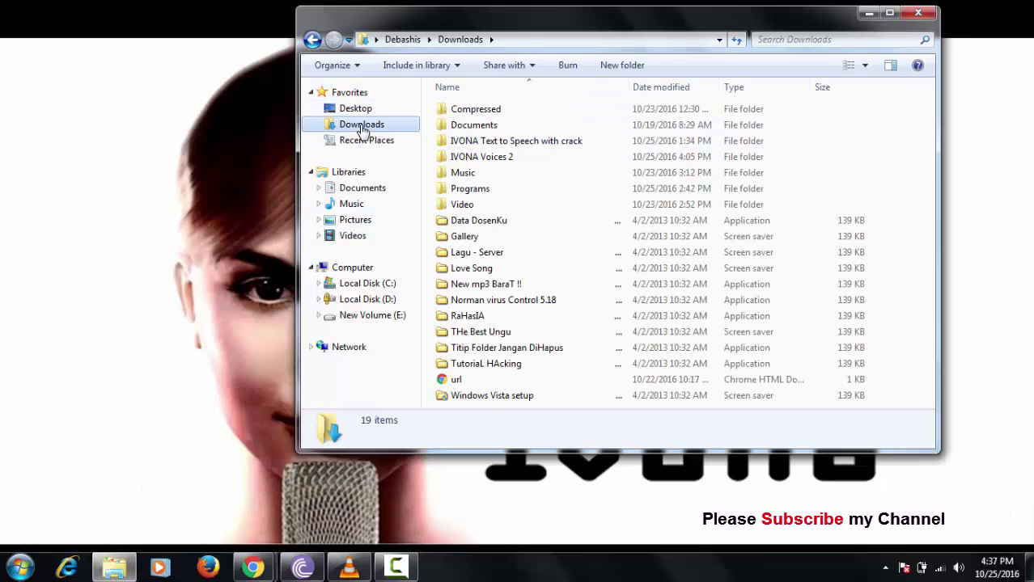
double_click(474, 142)
double_click(469, 116)
double_click(471, 127)
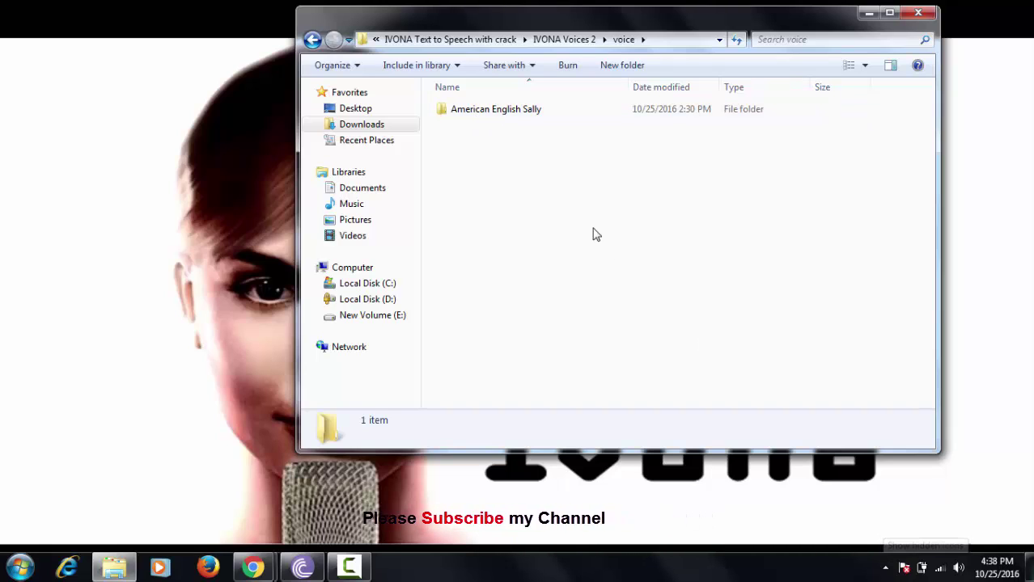
left_click(520, 112)
double_click(520, 113)
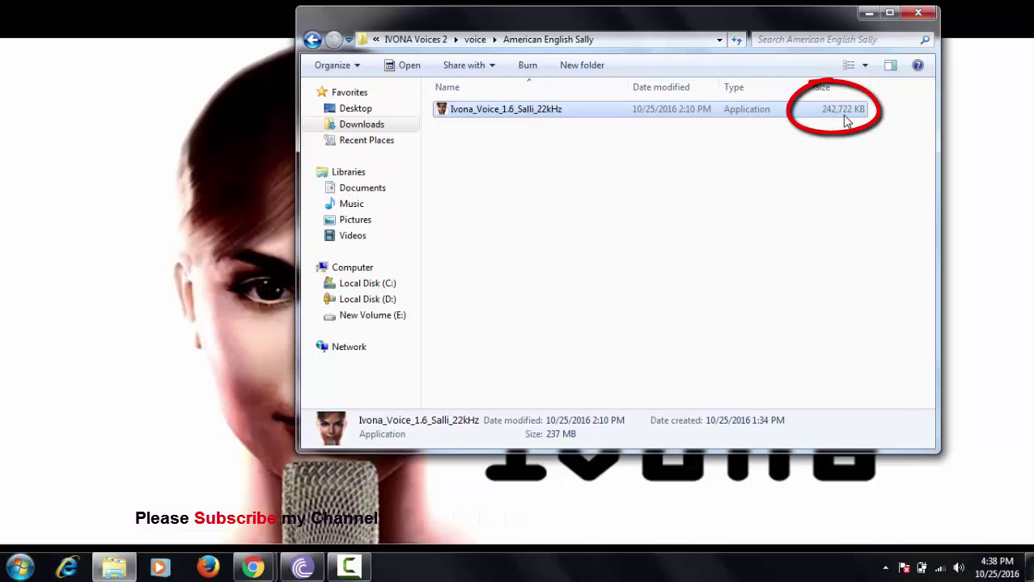
- Switch to BitTorrent to check the IVONA Voices 2 download's size and speed, and close its window
left_click(884, 567)
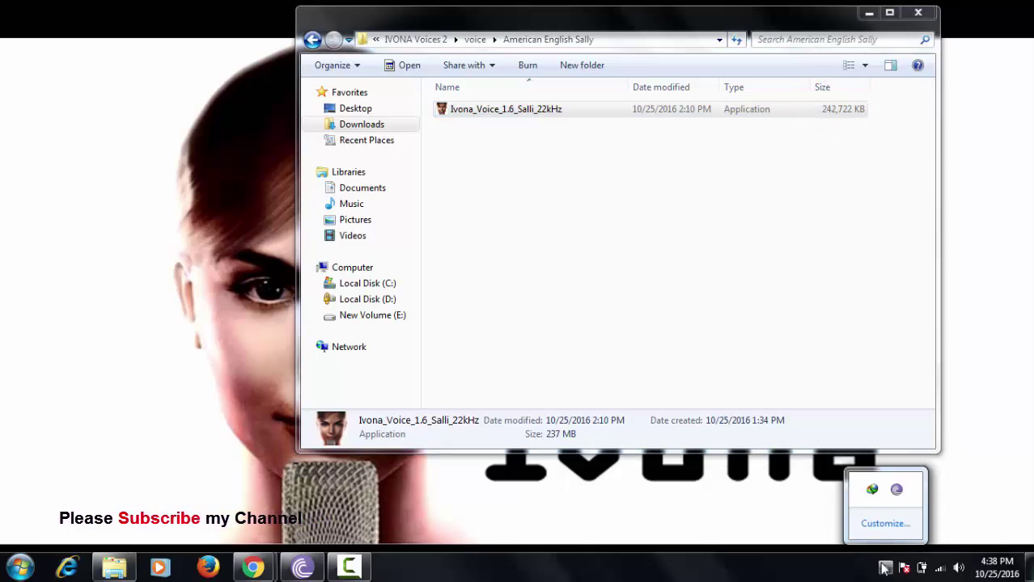
left_click(896, 491)
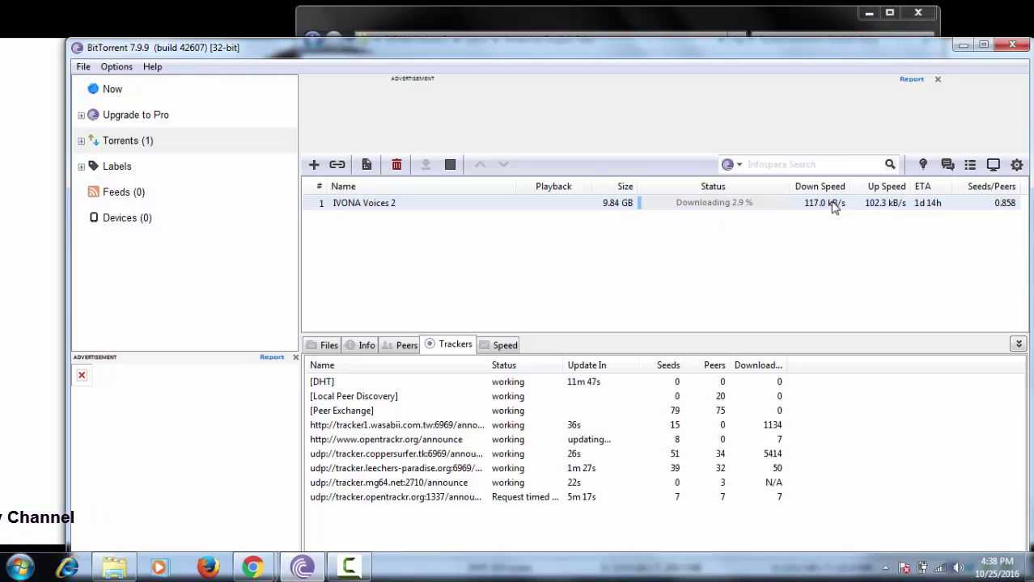
left_click(1016, 45)
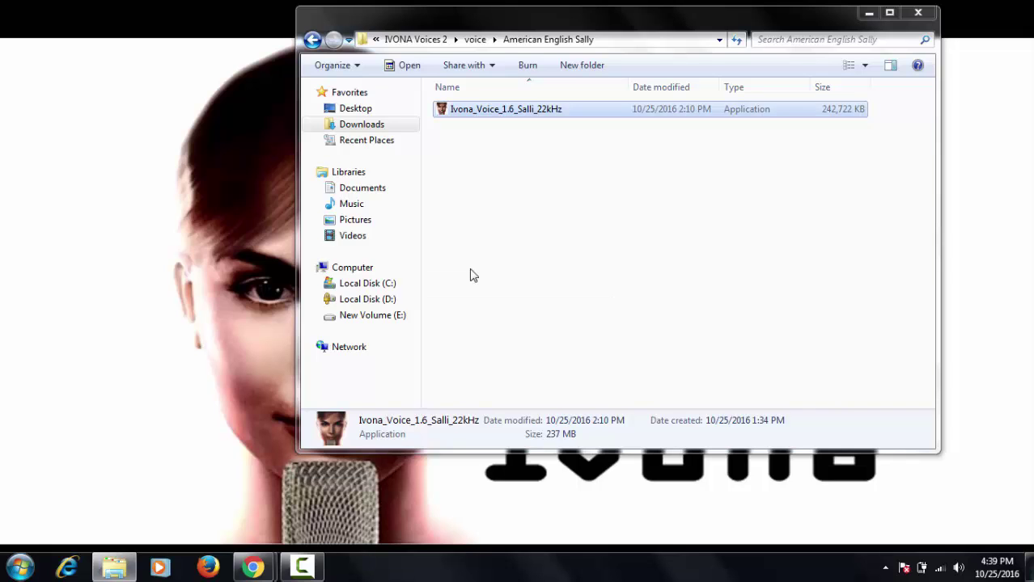
- Install IVONA 2 with the Salli US English 22kHz voice, accepting the license and default components, and finish the setup
left_click(539, 316)
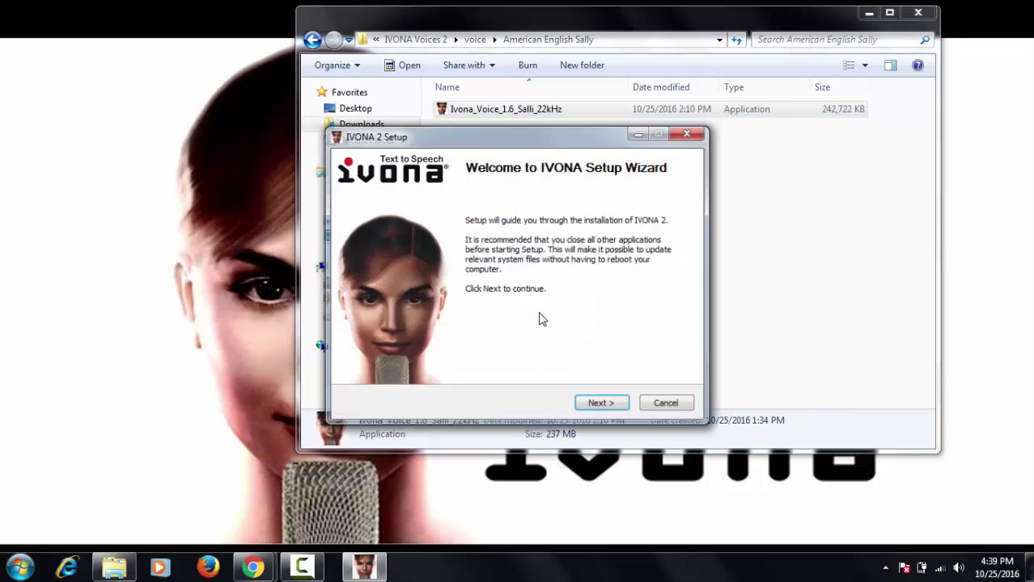
left_click(608, 410)
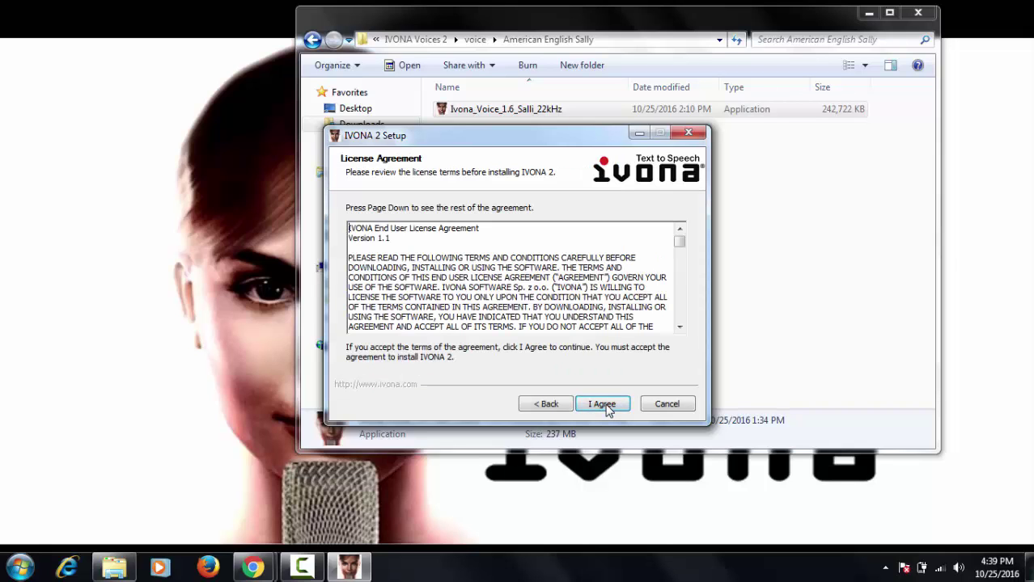
left_click(608, 406)
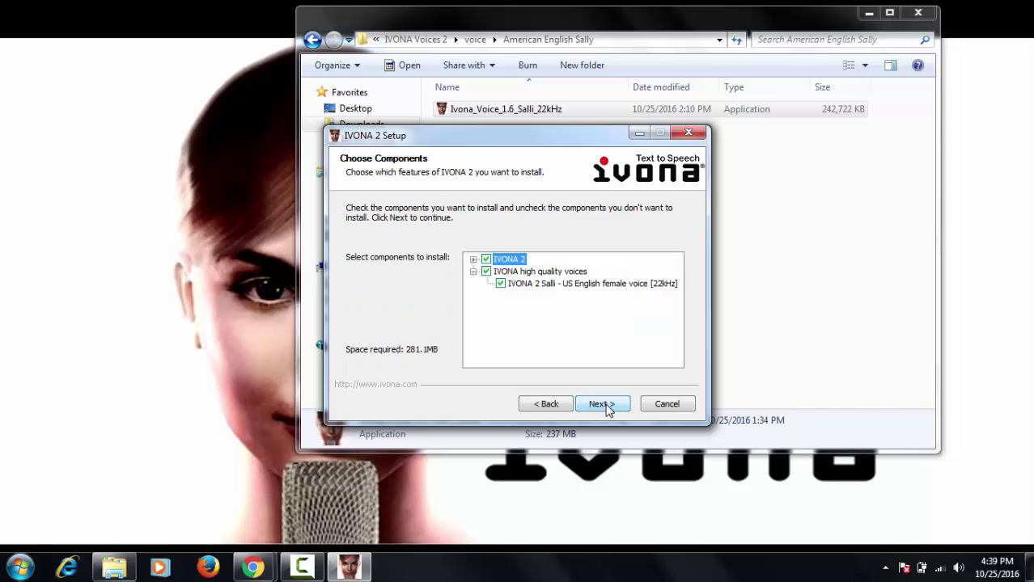
left_click(609, 410)
left_click(602, 404)
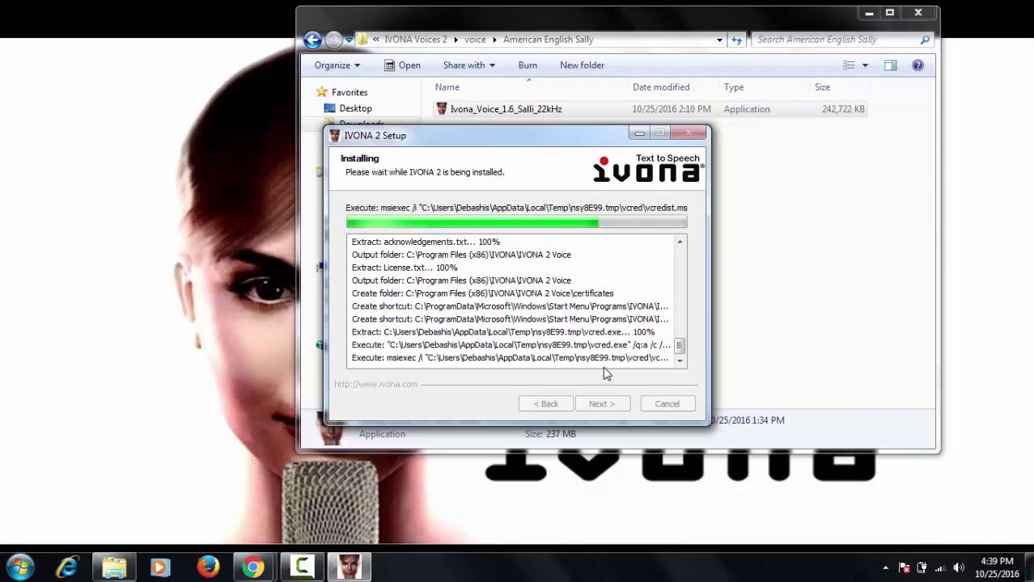
left_click(872, 16)
left_click_drag(615, 144, 782, 91)
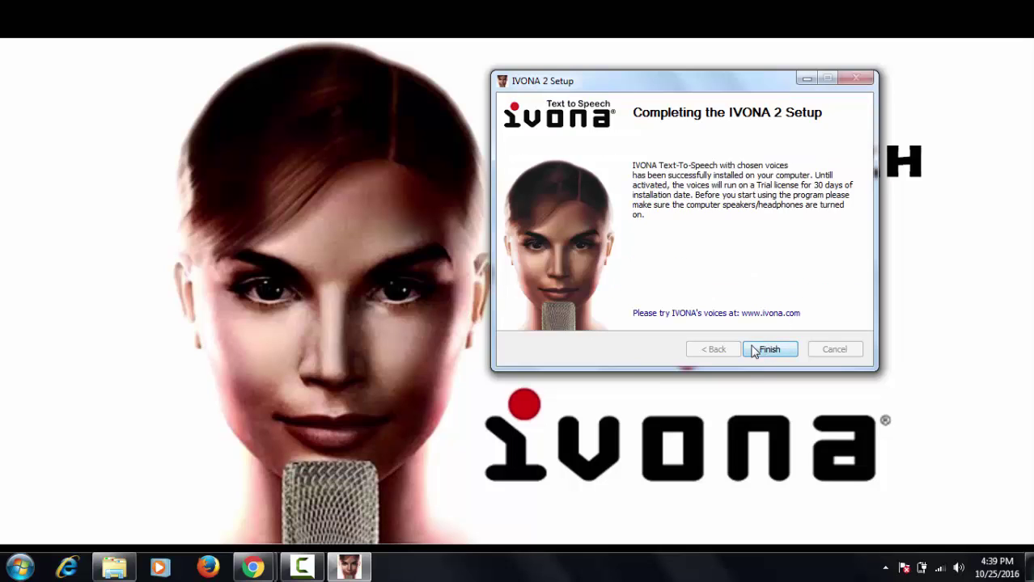
left_click(770, 349)
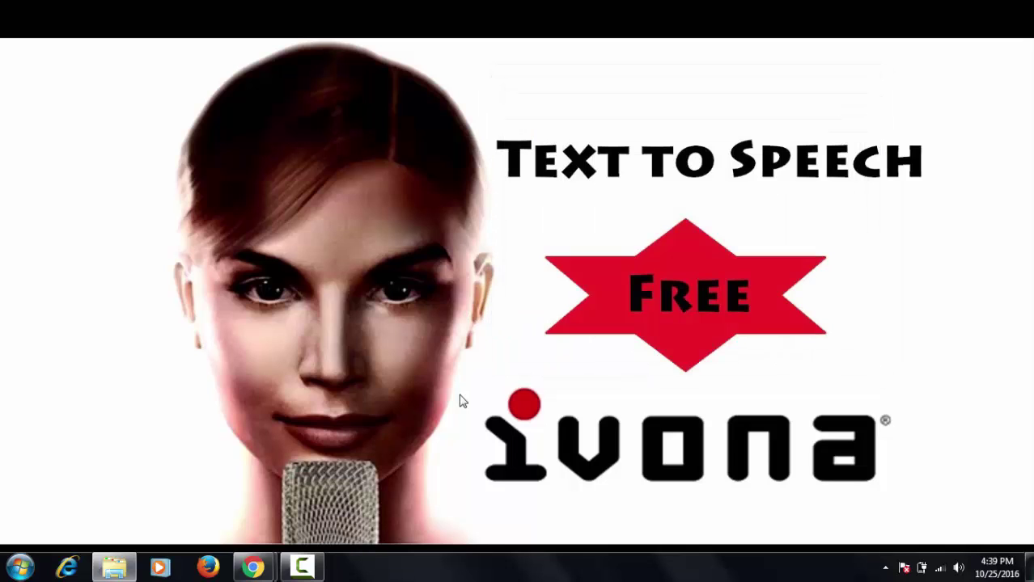
- Copy ivona_sapi5_voice_v1.6.60.dll from the crack folder of IVONA Voices 2
left_click(114, 566)
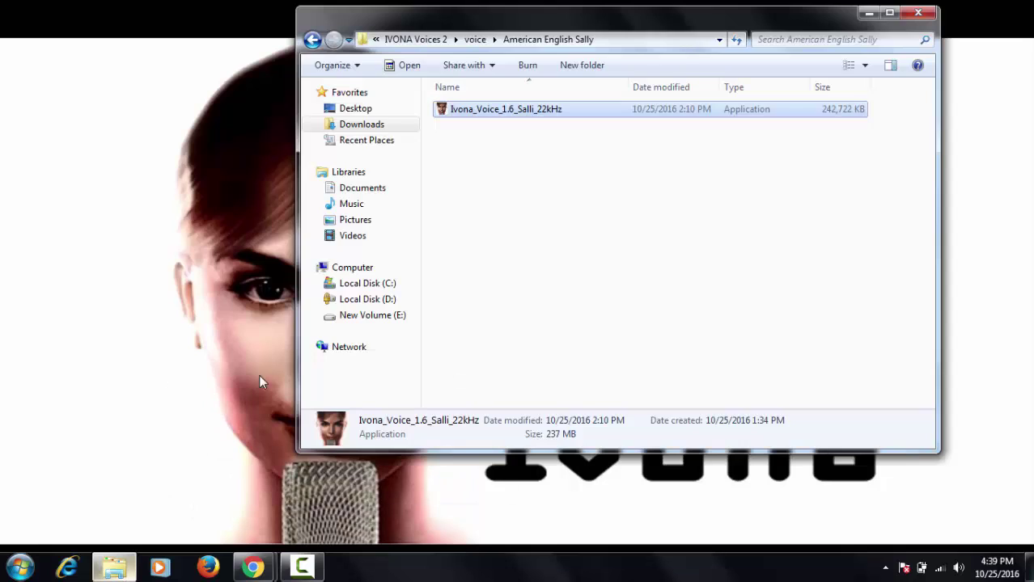
left_click(312, 41)
left_click(313, 41)
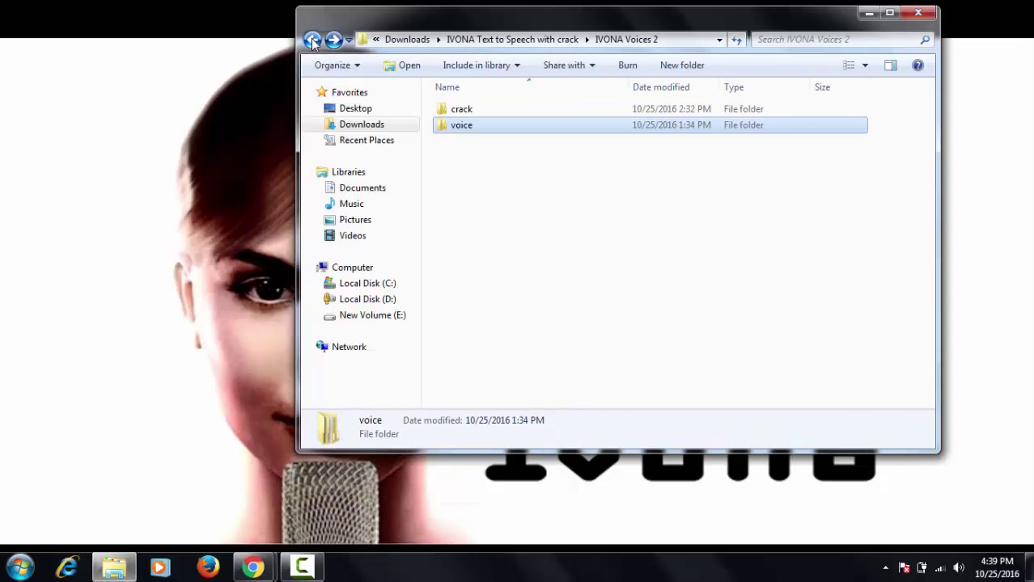
double_click(461, 109)
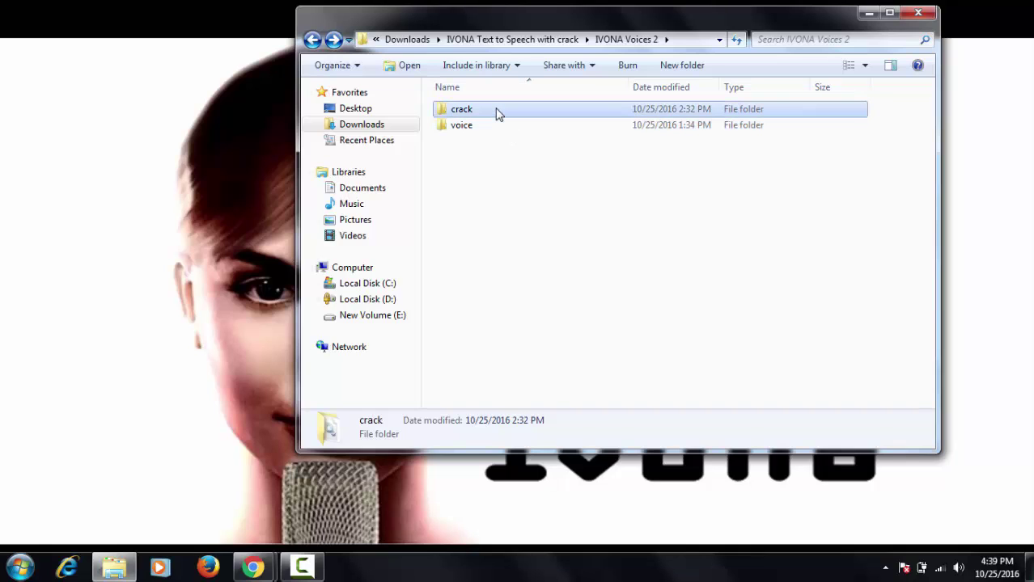
left_click(498, 110)
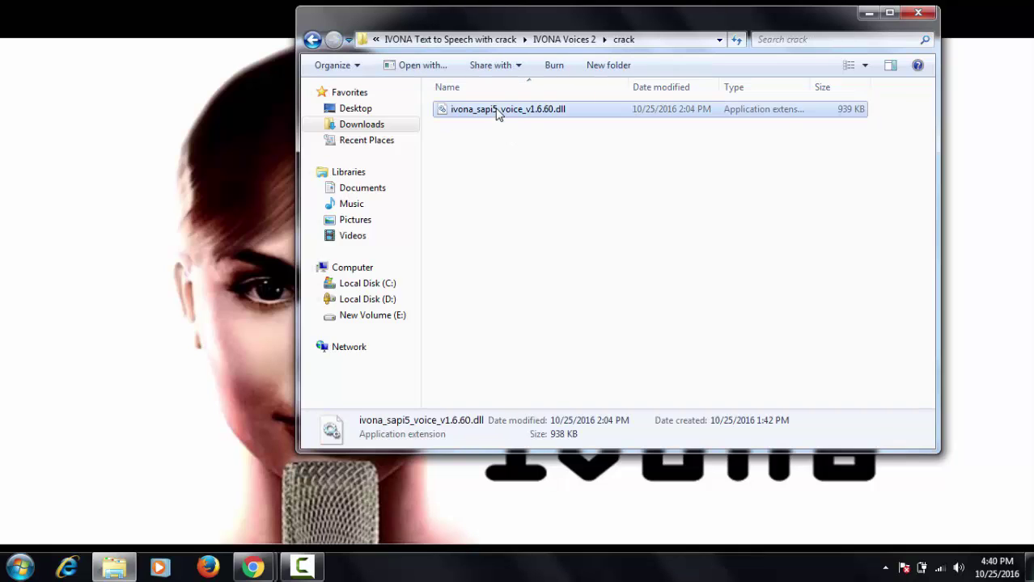
right_click(498, 113)
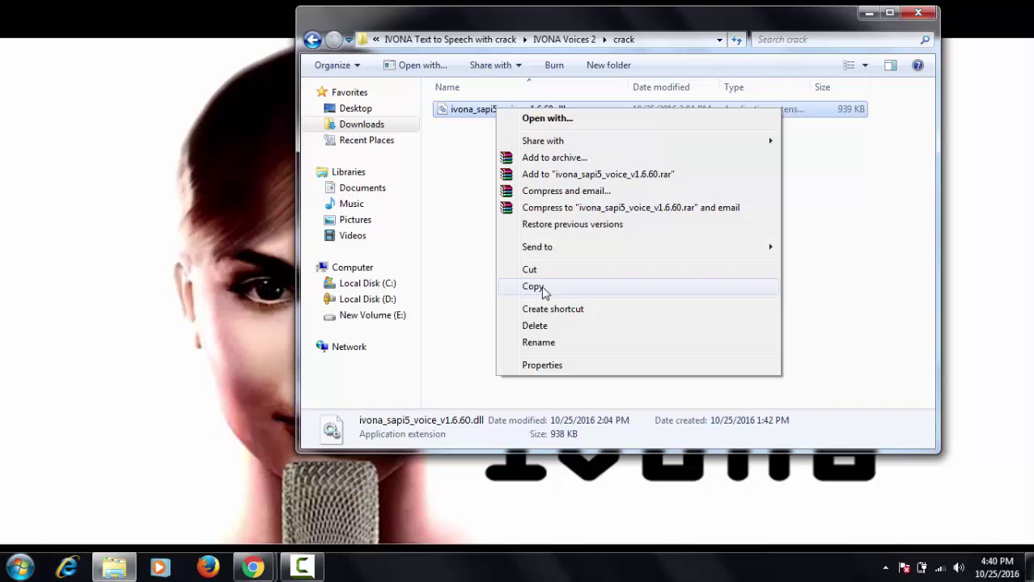
left_click(533, 287)
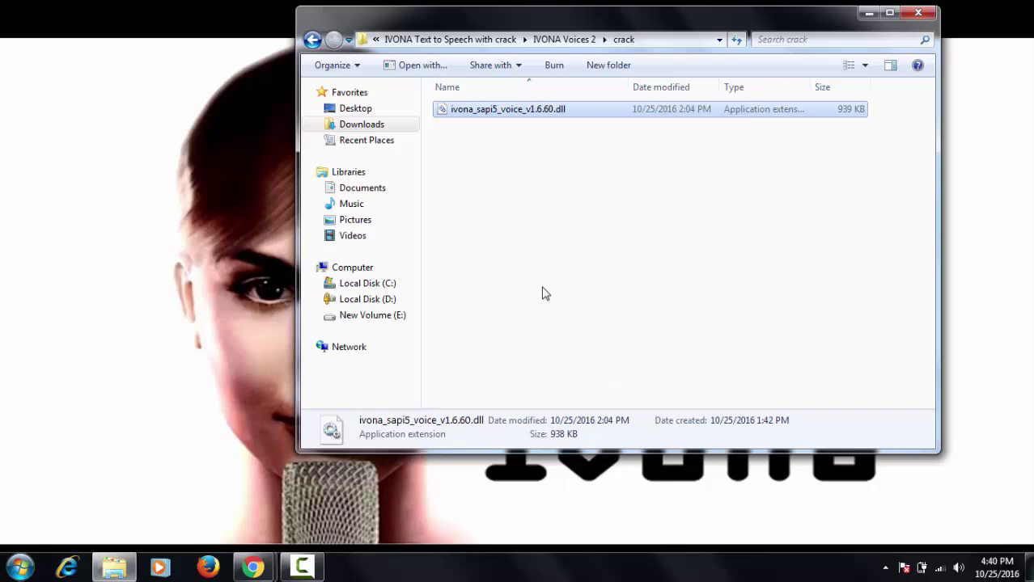
- Paste the copied DLL into C:\Program Files (x86)\IVONA\IVONA 2 Voice\voices with administrator permission and close the folder window
left_click(390, 283)
double_click(495, 143)
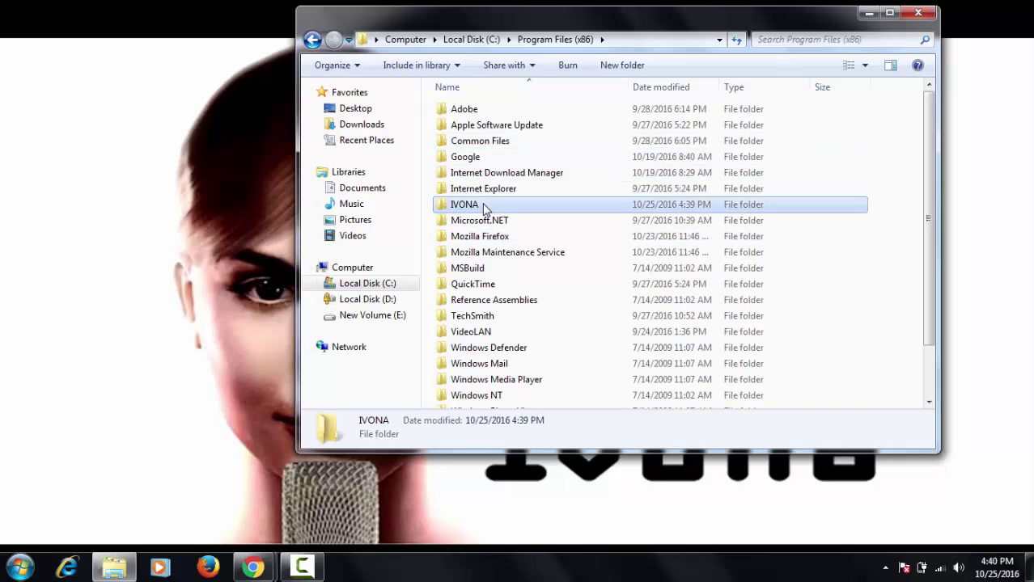
double_click(484, 205)
double_click(480, 118)
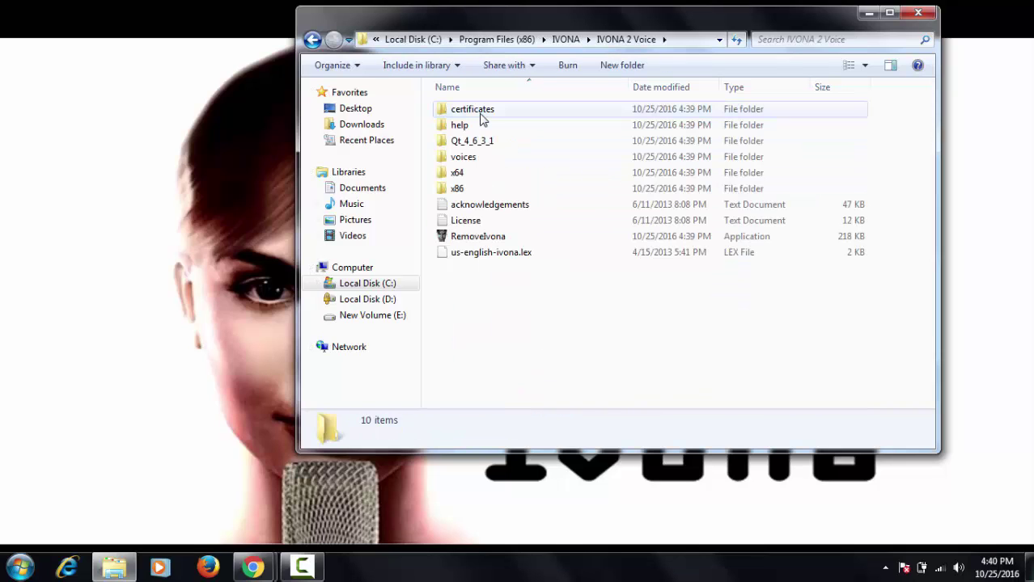
double_click(465, 157)
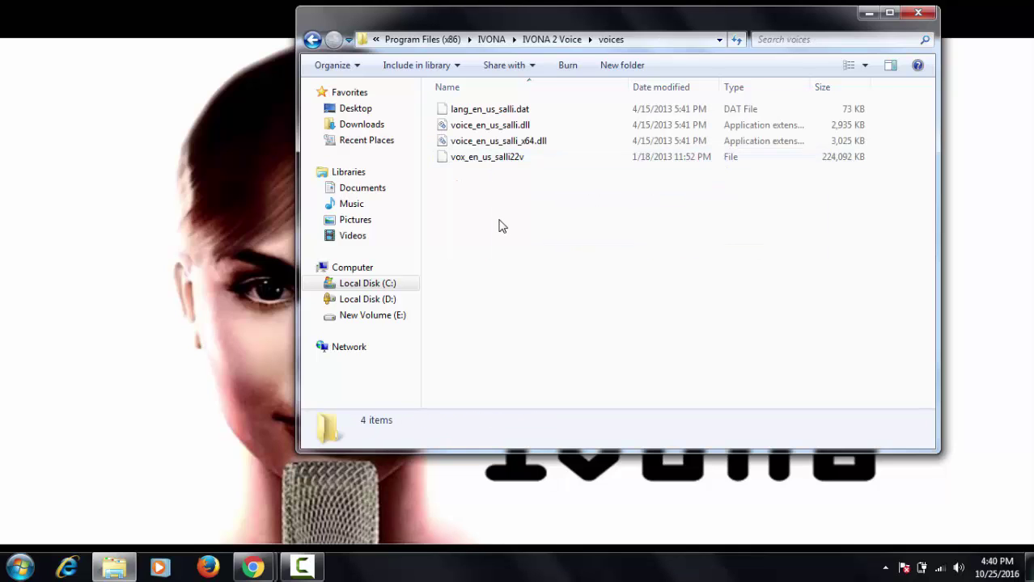
right_click(553, 211)
left_click(591, 317)
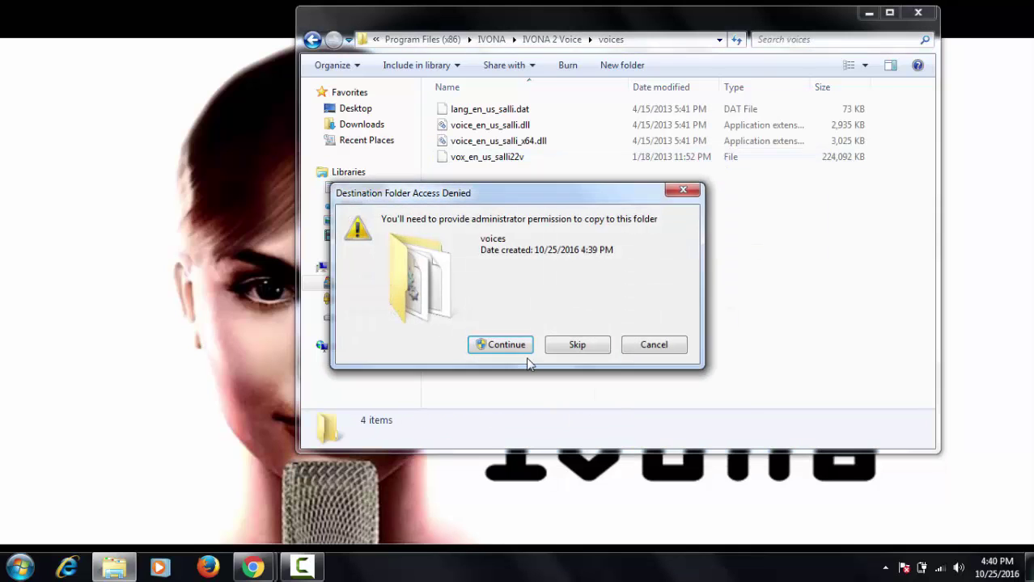
left_click(506, 346)
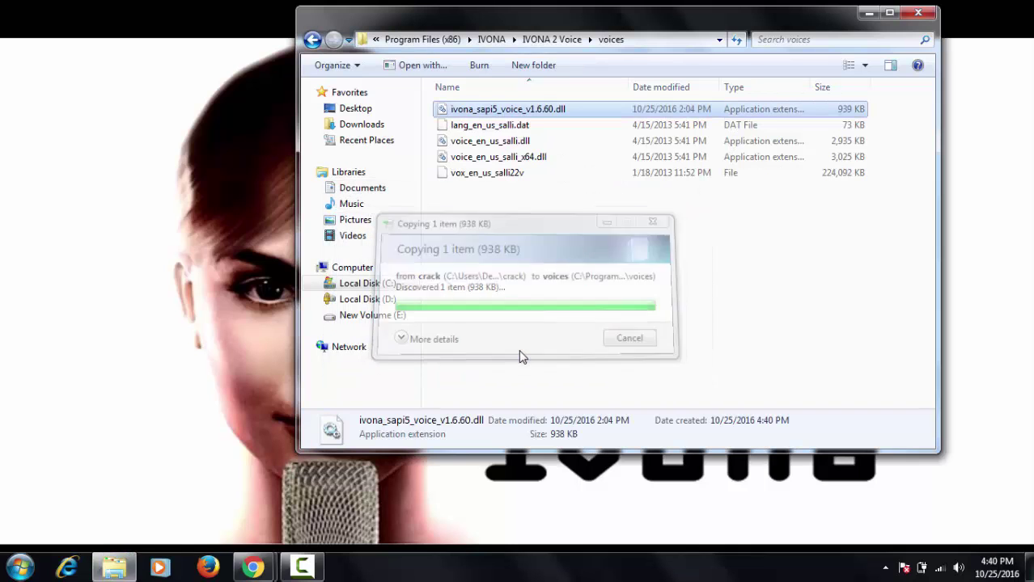
left_click(918, 13)
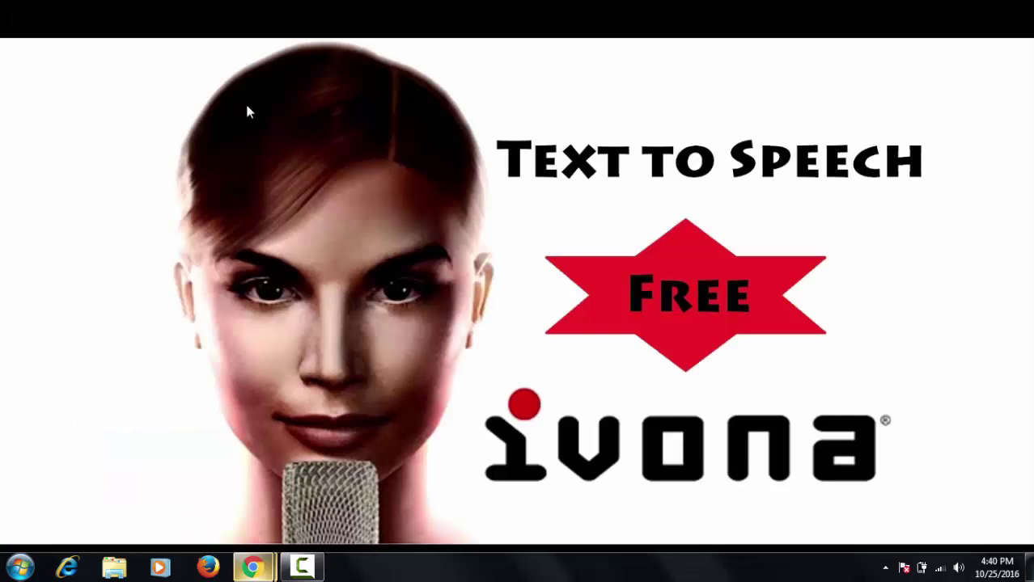
- Switch to Chrome, search Google for espeak and open the eSpeak: Speech Synthesizer site
mouse_move(253, 569)
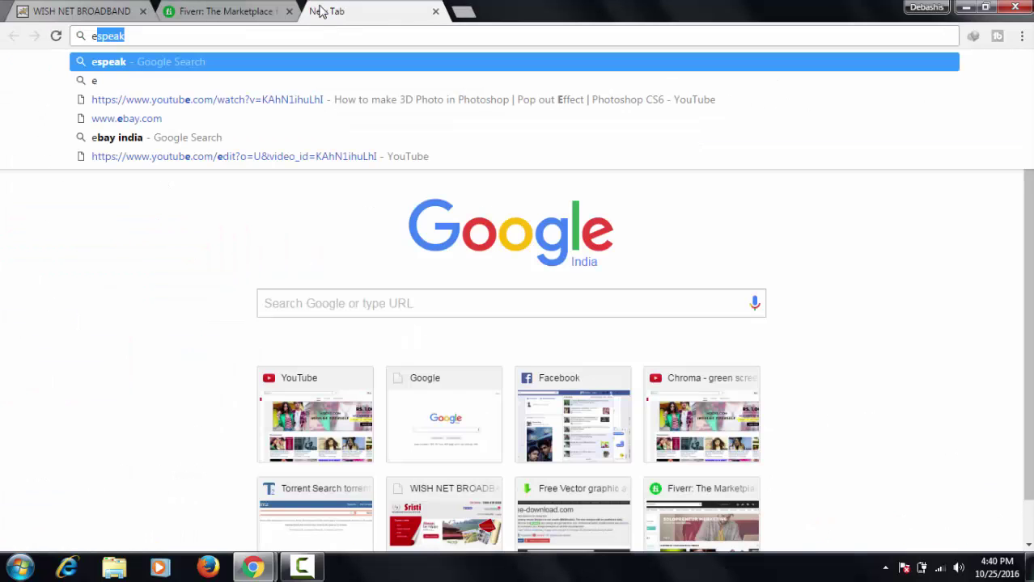
key("Return")
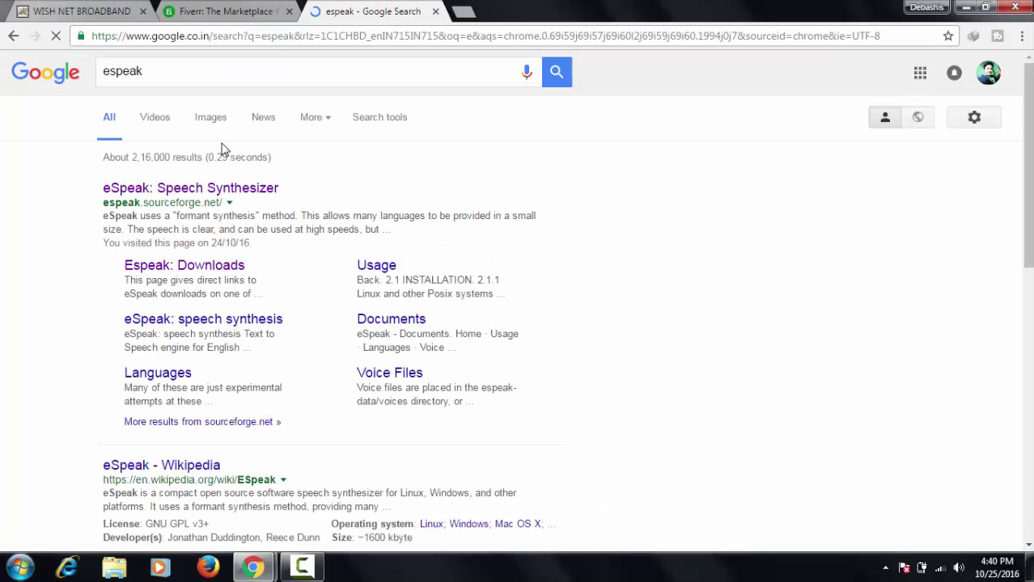
left_click(199, 196)
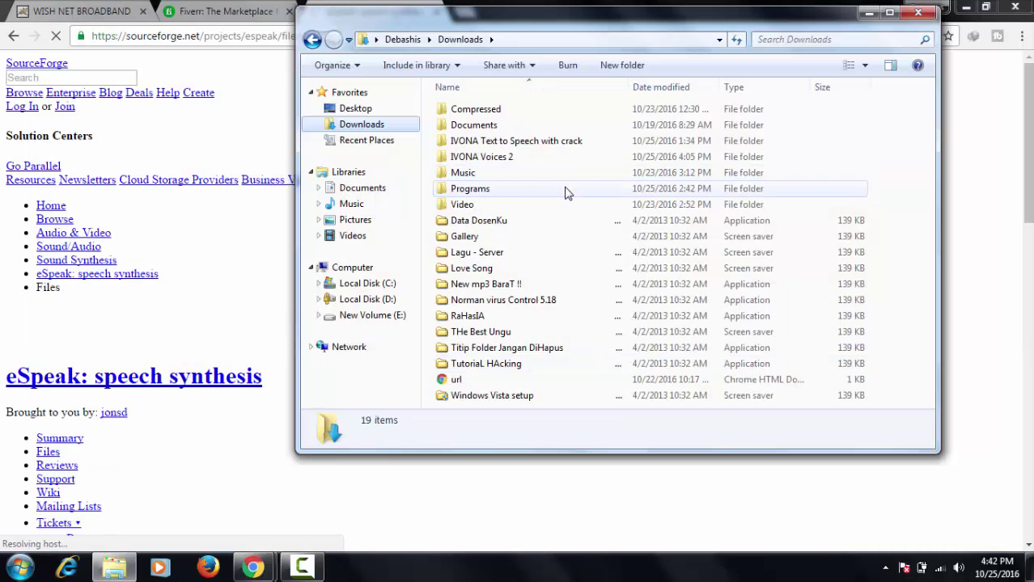
- Install eSpeak with setup_espeak-1.48.04 from the Programs download folder, keeping the default destination and Start Menu folder, without viewing Readme.txt
double_click(566, 193)
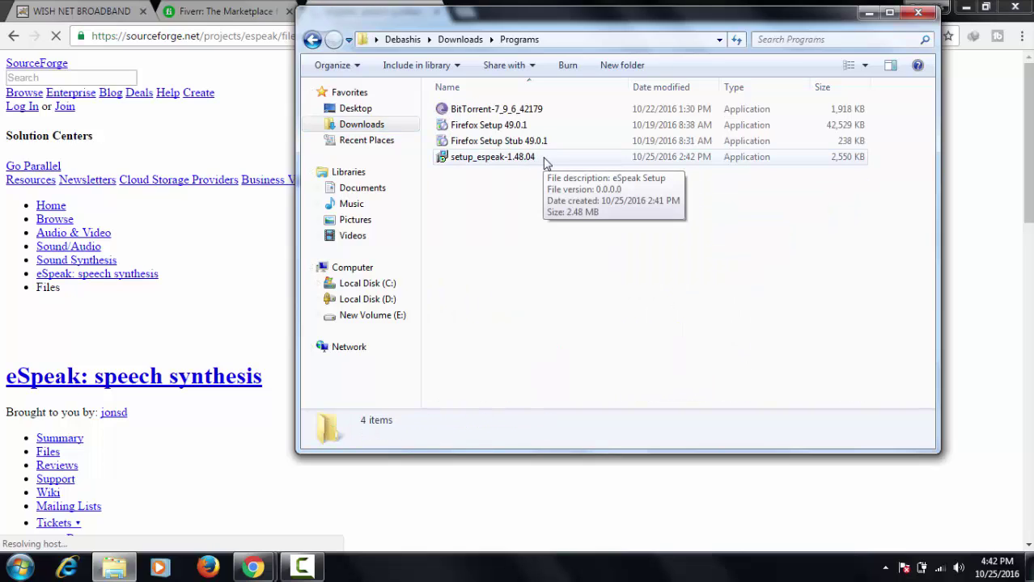
double_click(544, 162)
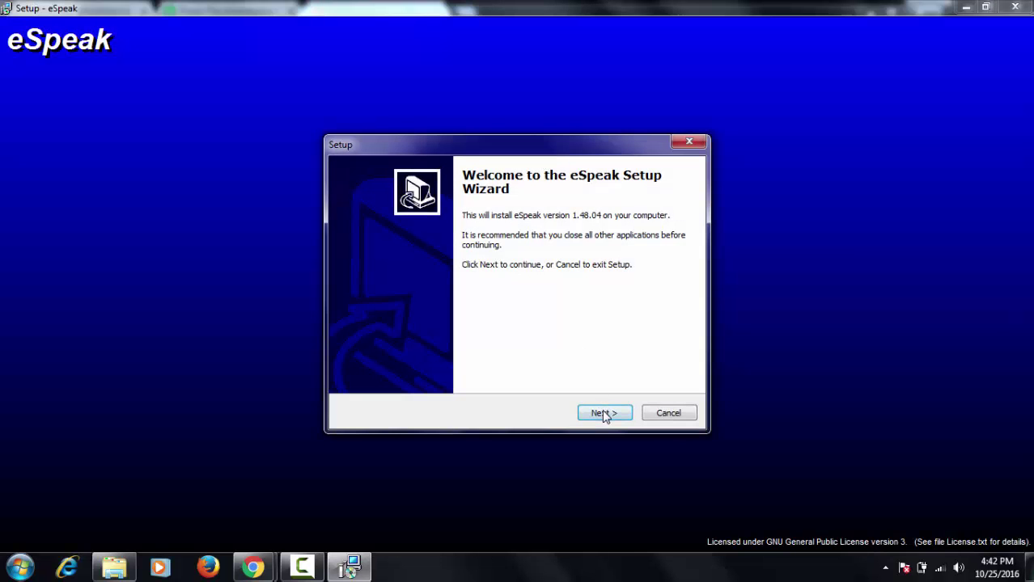
left_click(603, 413)
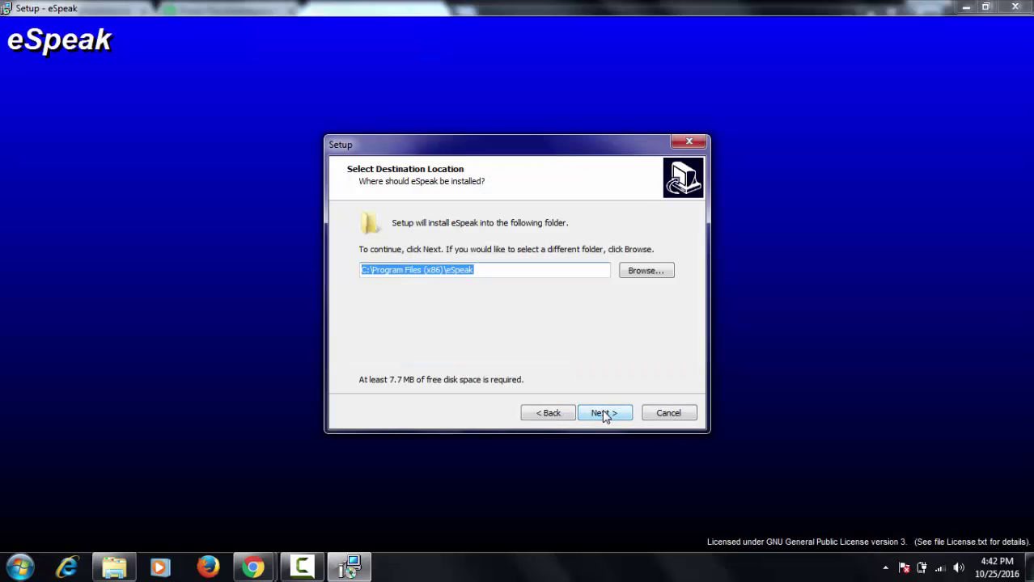
left_click(604, 414)
left_click(608, 417)
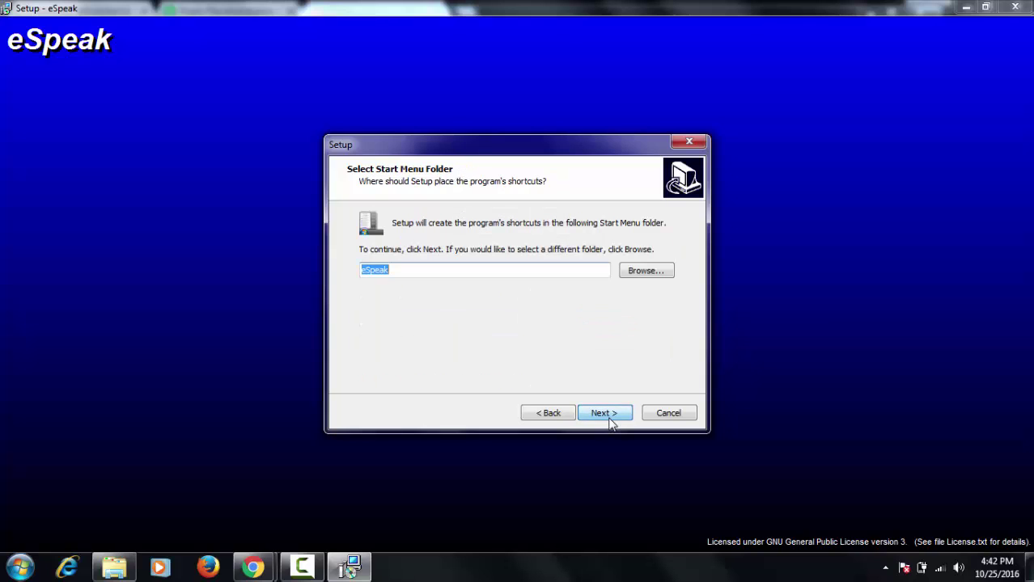
left_click(610, 420)
left_click(610, 419)
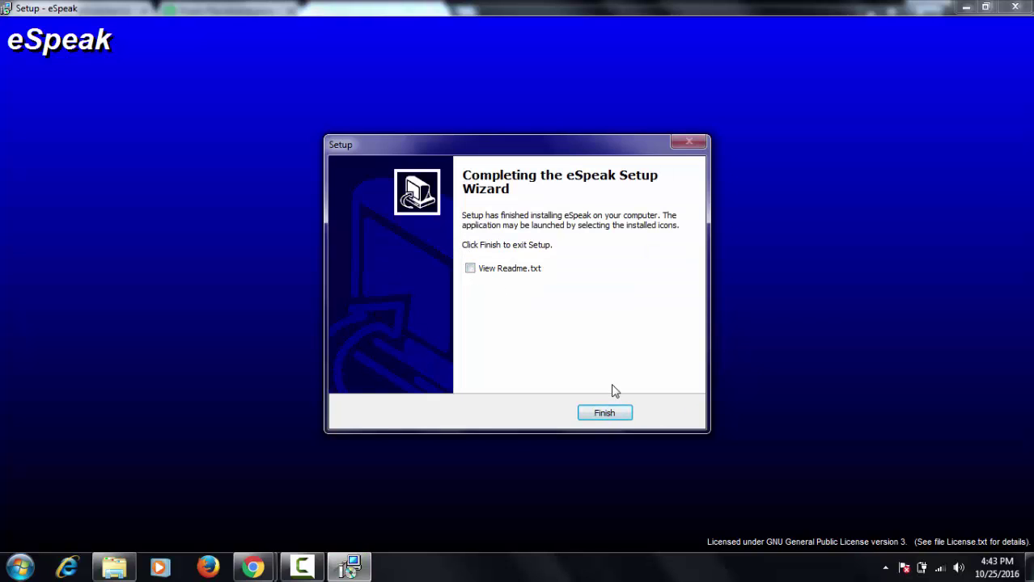
left_click(605, 414)
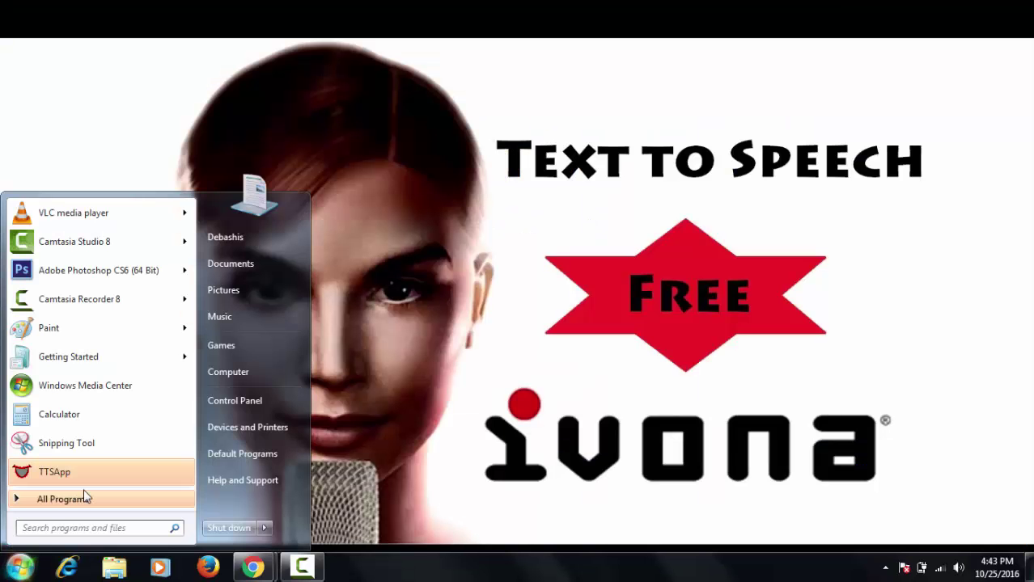
- Launch the TTSApp text-to-speech program
left_click(88, 473)
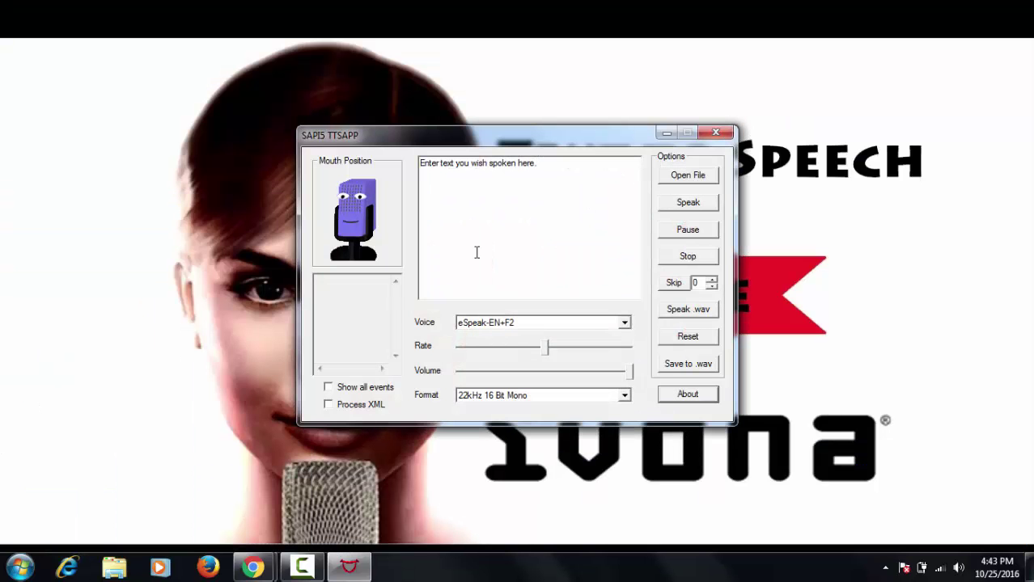
- Open the Text to speech text document from the Documents library and select the IVONA 2 Salli - US English female voice
left_click(675, 180)
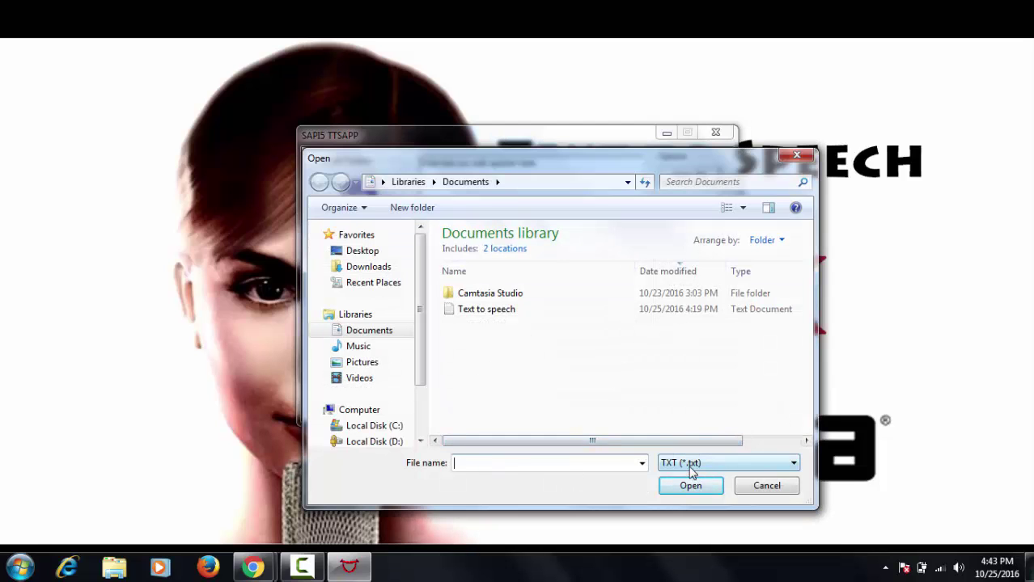
double_click(523, 316)
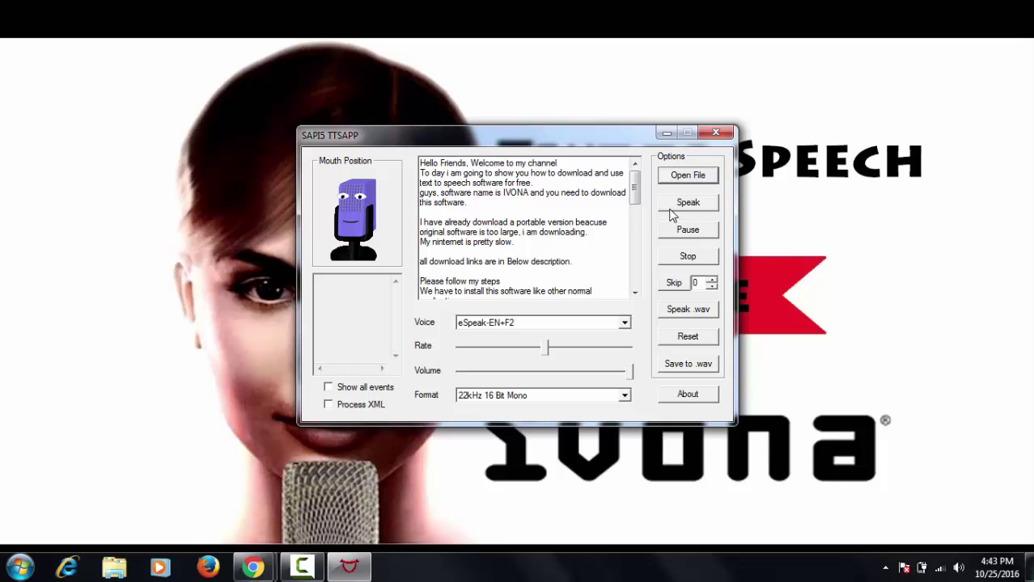
left_click(624, 322)
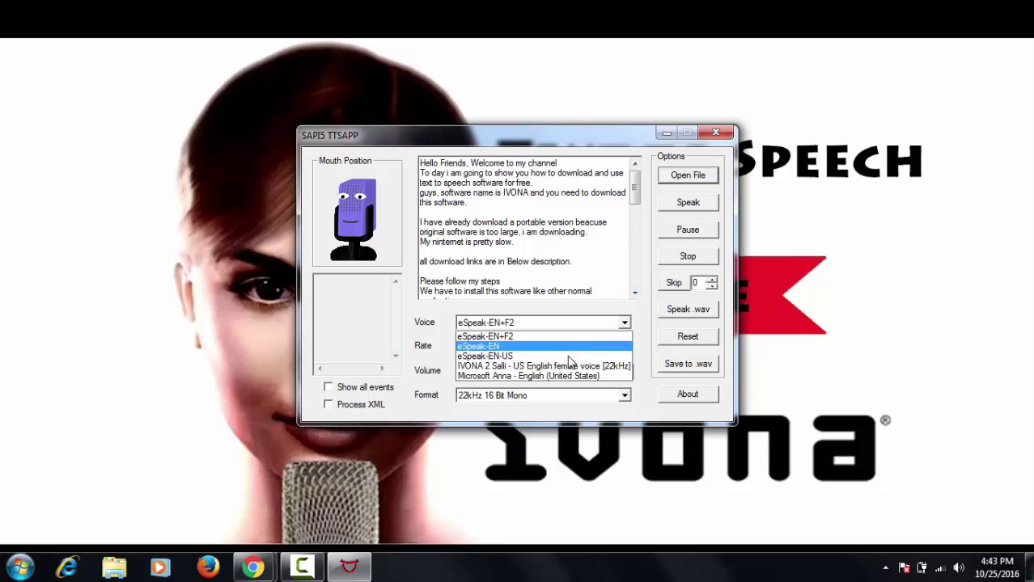
left_click(571, 368)
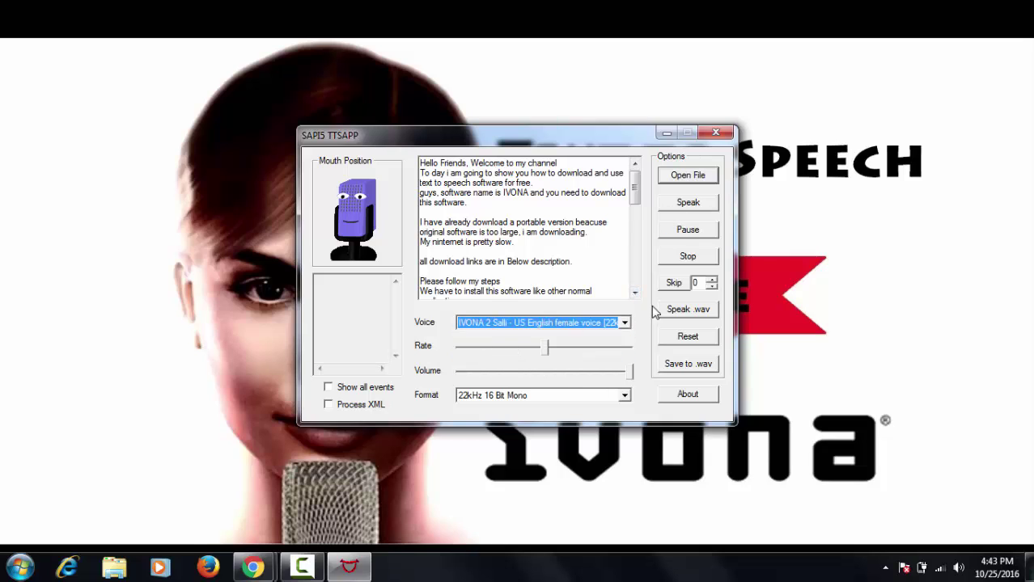
- Speak the loaded text, adjust the rate to slightly below the middle and the volume to slightly below maximum, and stop playback
left_click(684, 204)
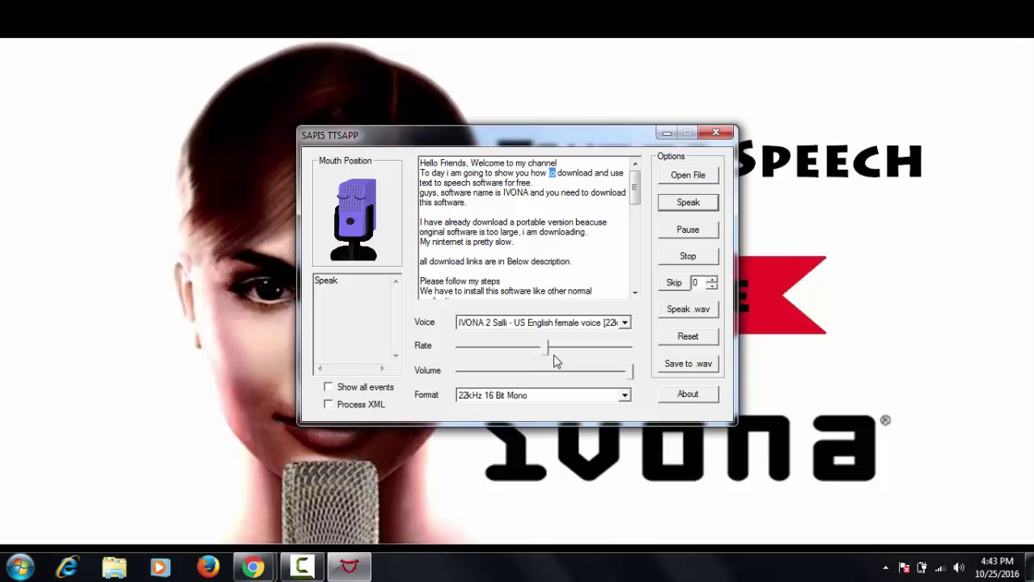
left_click_drag(549, 349, 620, 350)
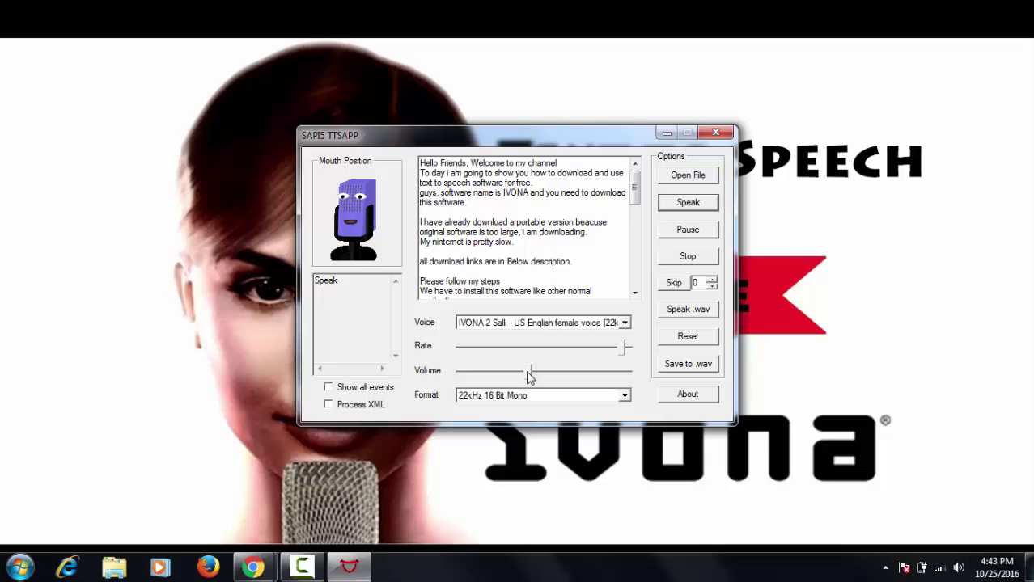
left_click_drag(622, 354, 518, 369)
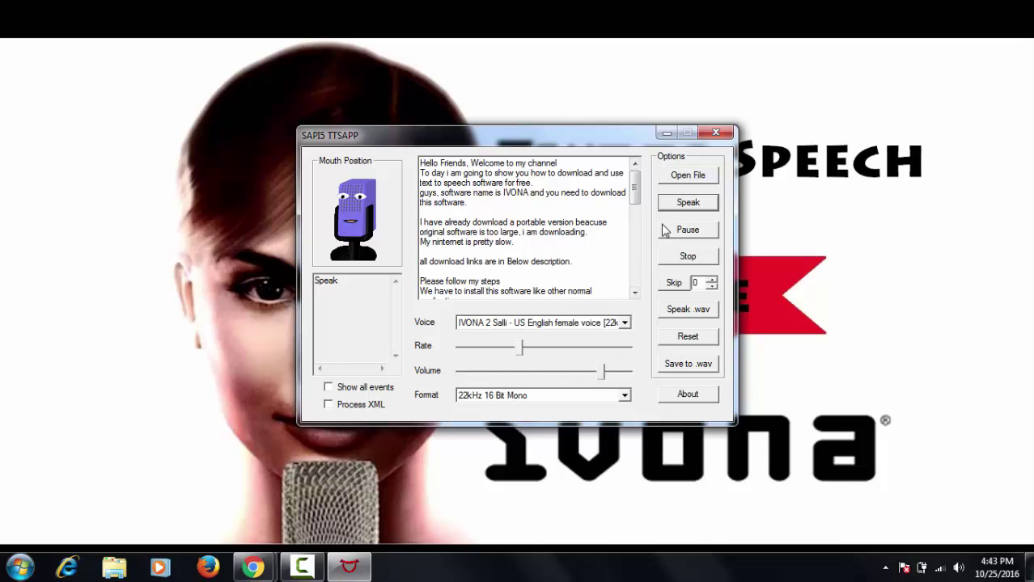
left_click(686, 254)
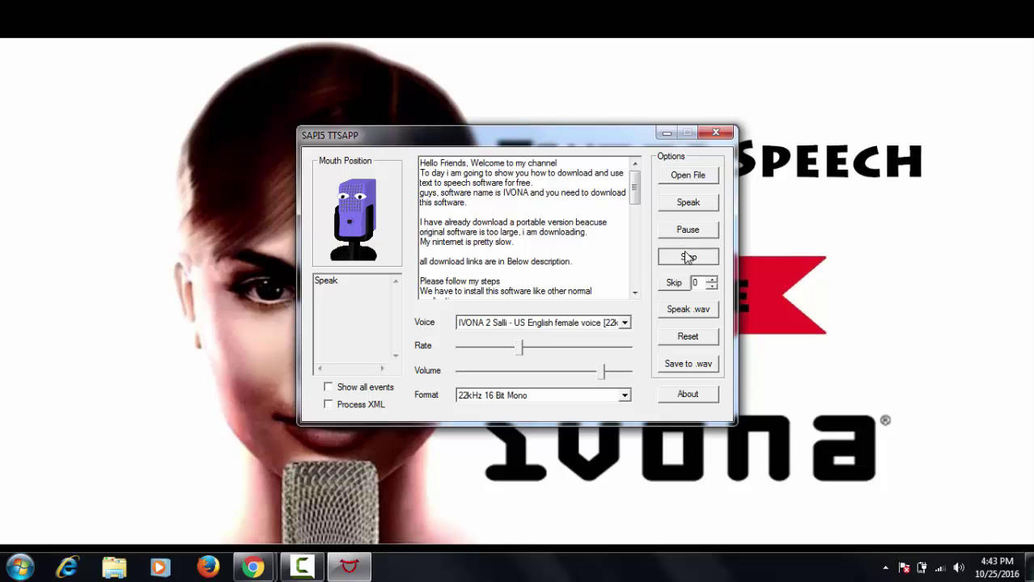
- Save the spoken text as a WAV file named new speech in the Documents library
left_click(688, 365)
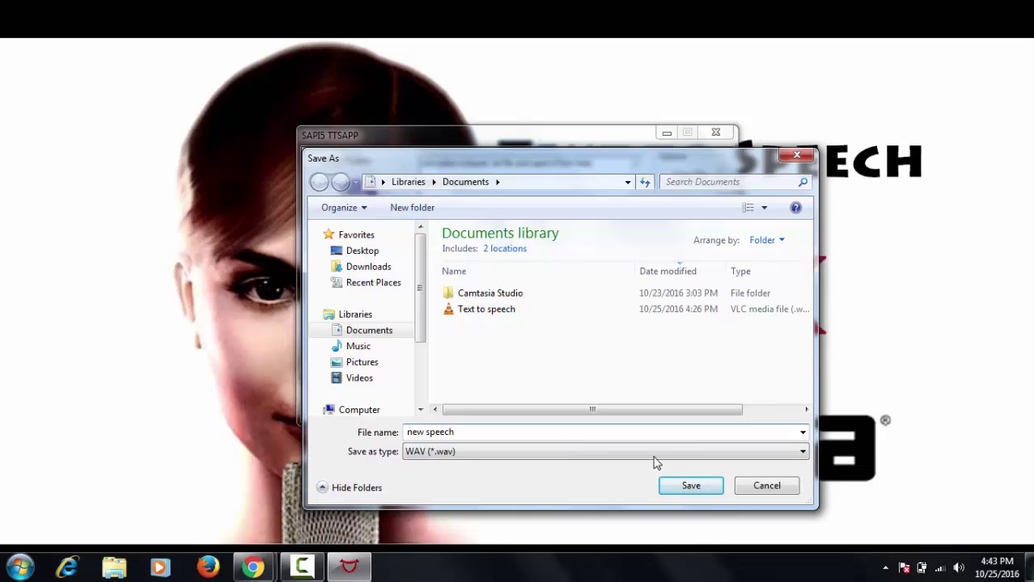
left_click(557, 452)
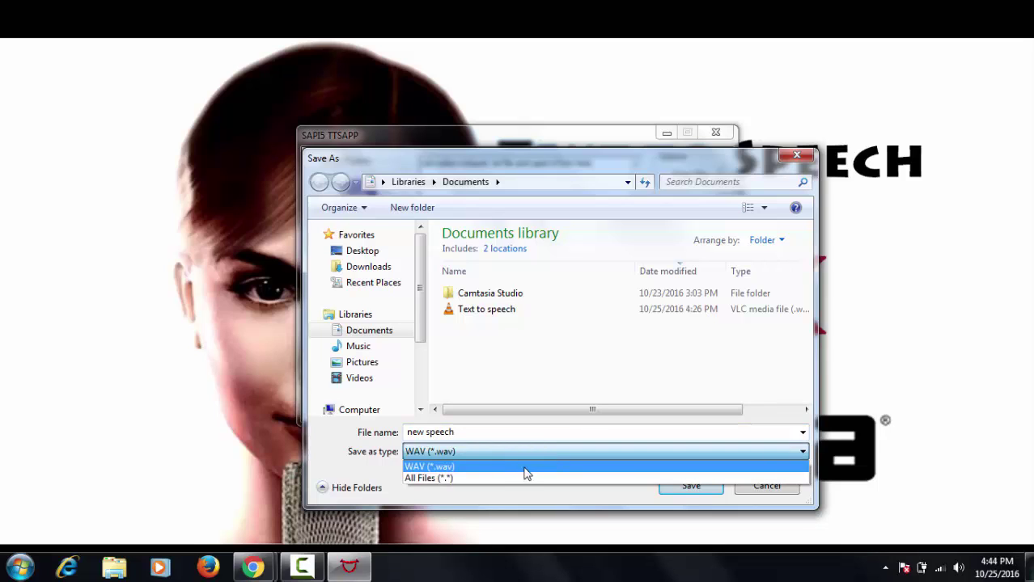
left_click(525, 468)
left_click(684, 486)
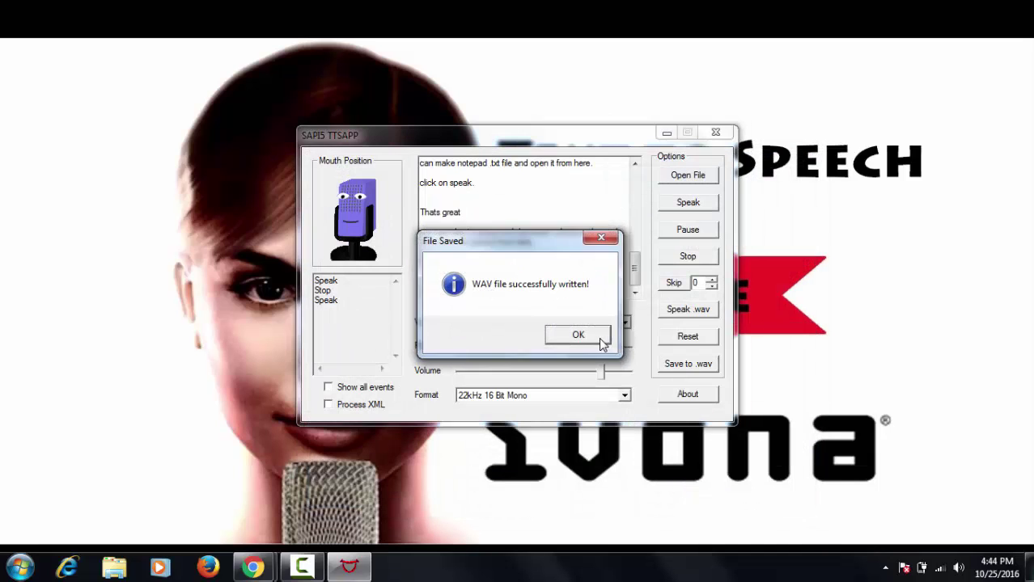
left_click(596, 340)
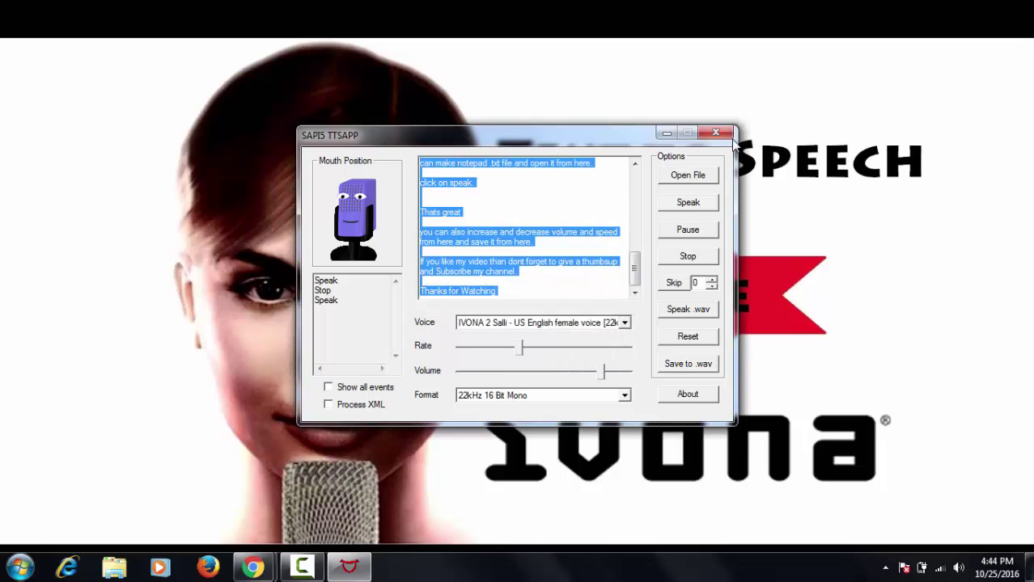